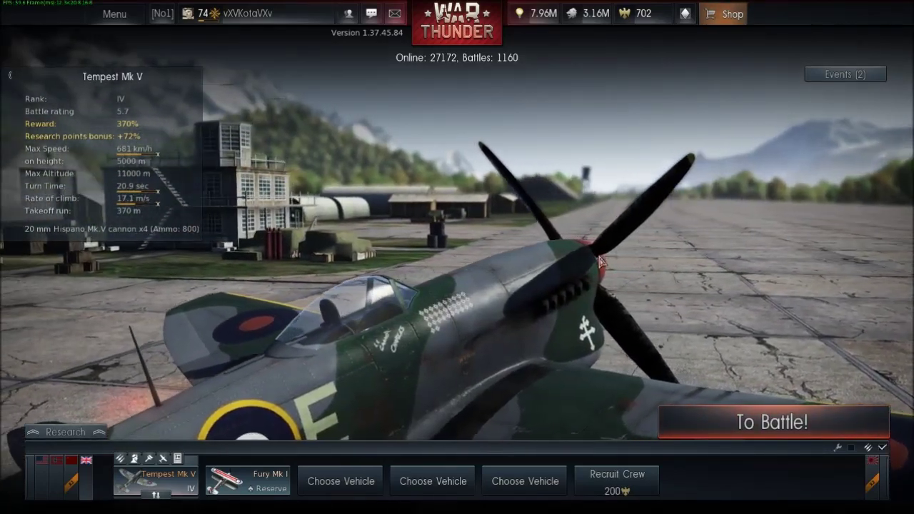
- Open the controls settings and examine the basic weapon, throttle, roll, pitch and yaw bindings and sensitivities for full aircraft controls
mouse_move(115, 13)
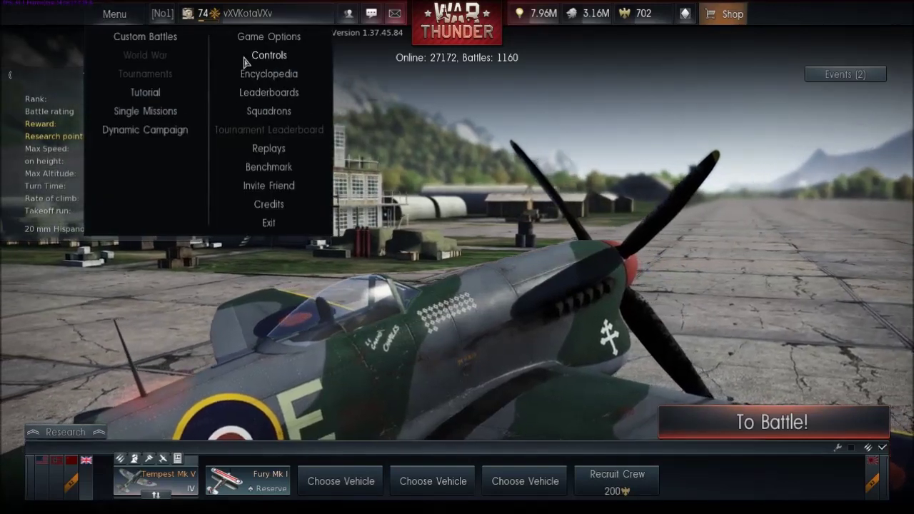
left_click(259, 55)
scroll(378, 328, "down", 5)
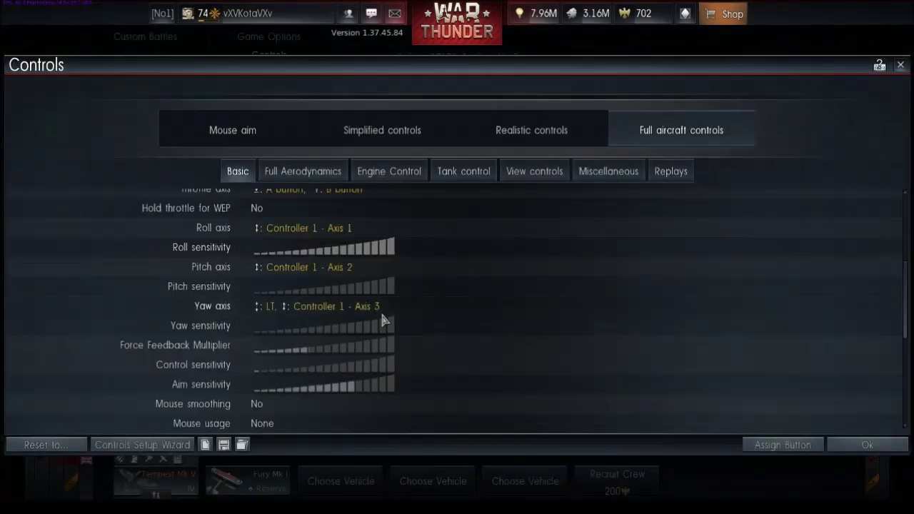
scroll(499, 312, "up", 3)
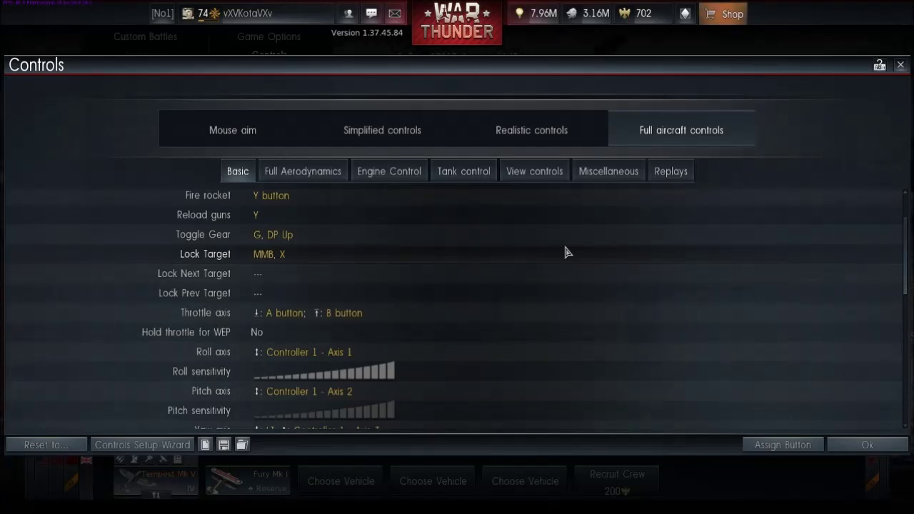
scroll(486, 312, "down", 2)
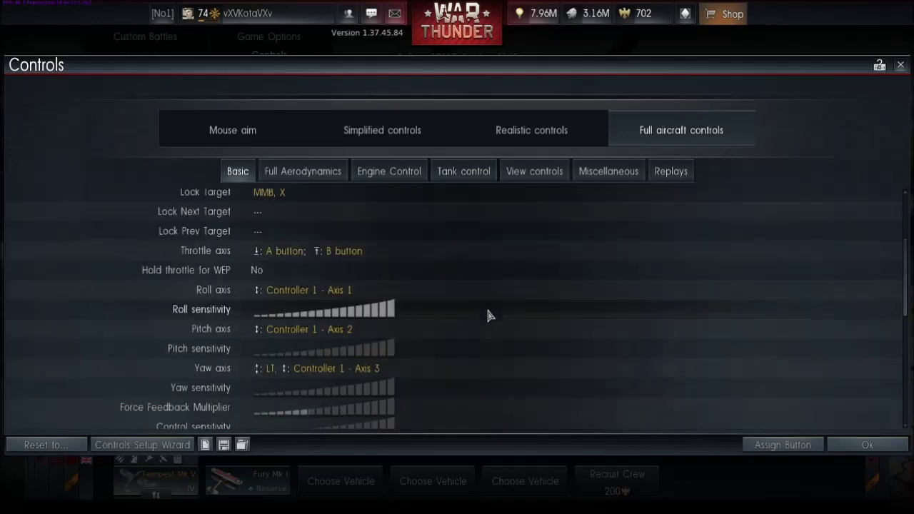
scroll(471, 303, "down", 2)
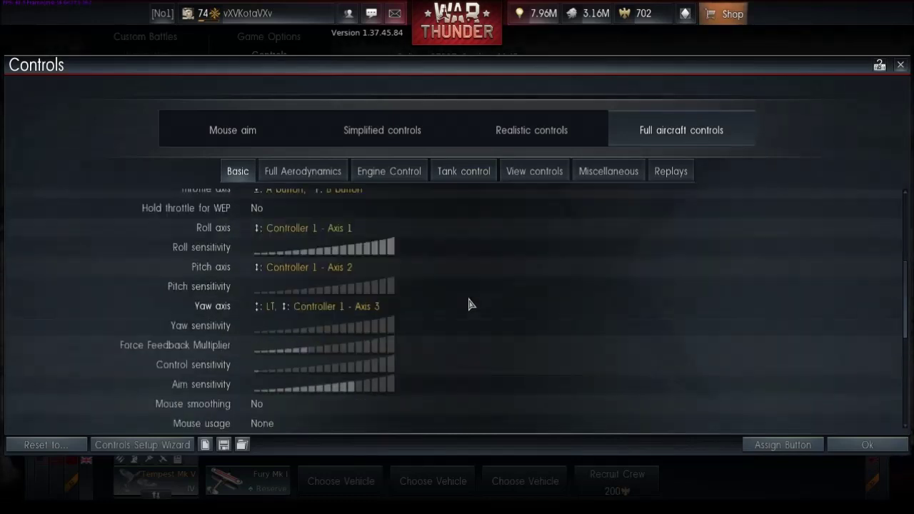
scroll(469, 305, "down", 2)
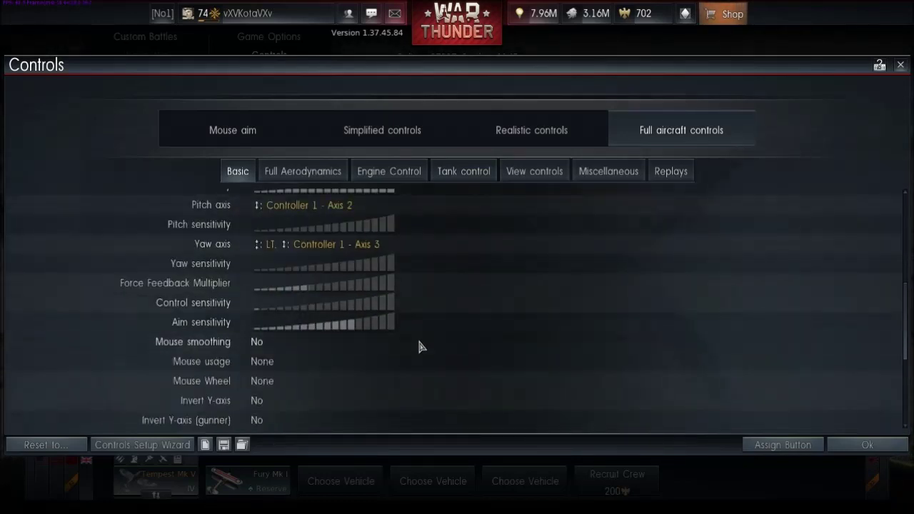
scroll(450, 336, "up", 4)
scroll(421, 322, "up", 2)
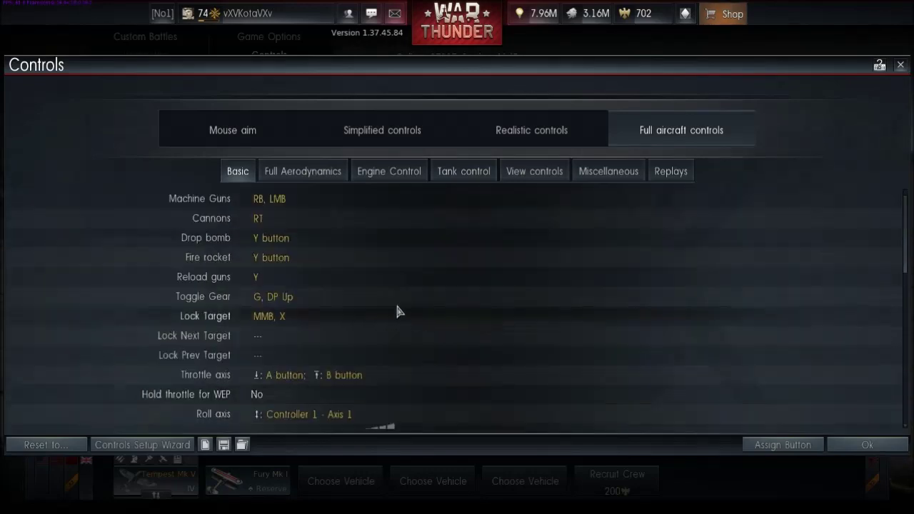
- Set both Mouse usage and Mouse Wheel to None in the basic aircraft controls
scroll(434, 349, "down", 5)
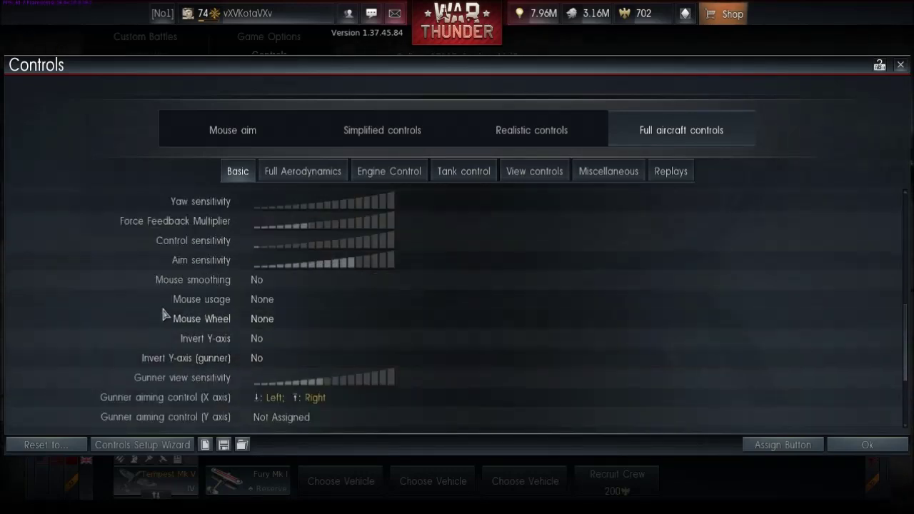
left_click(275, 305)
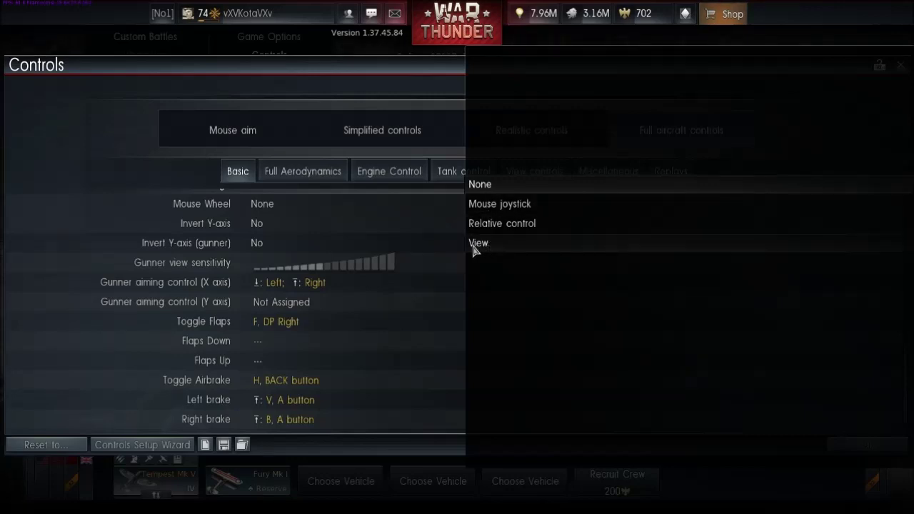
left_click(486, 187)
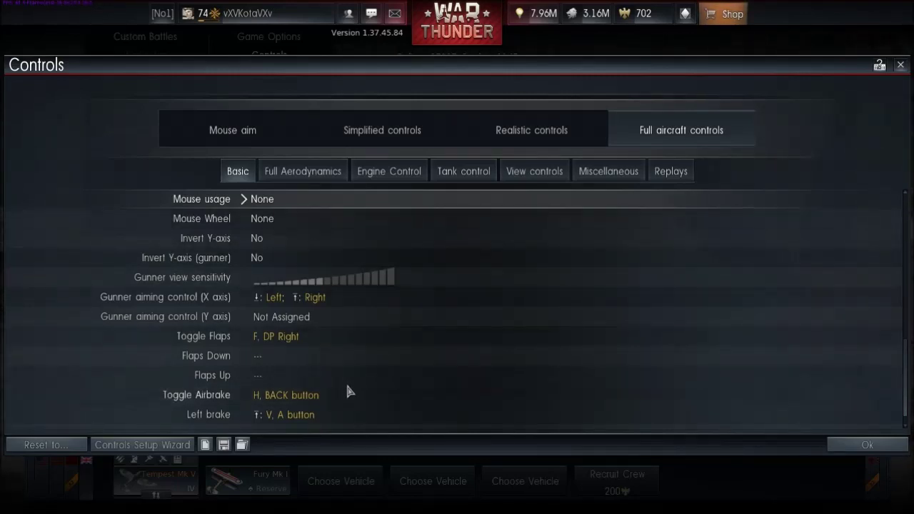
scroll(392, 354, "down", 1)
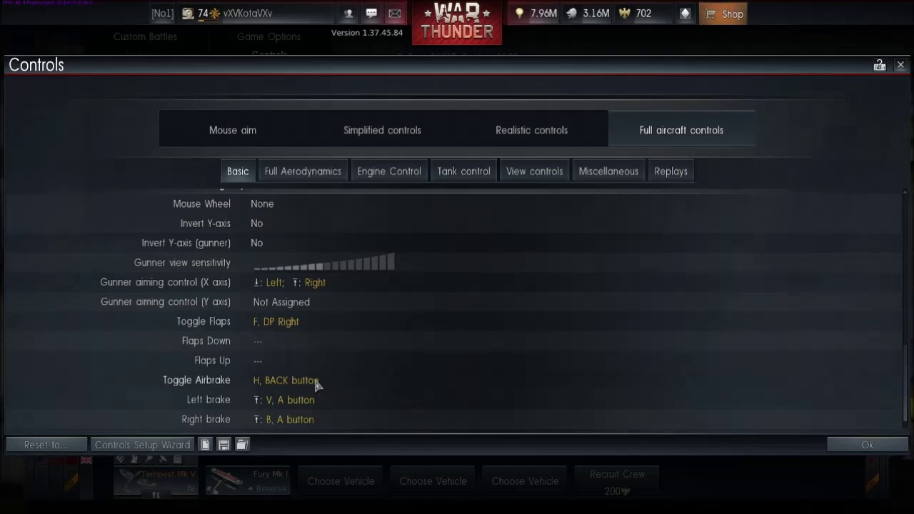
scroll(316, 381, "up", 3)
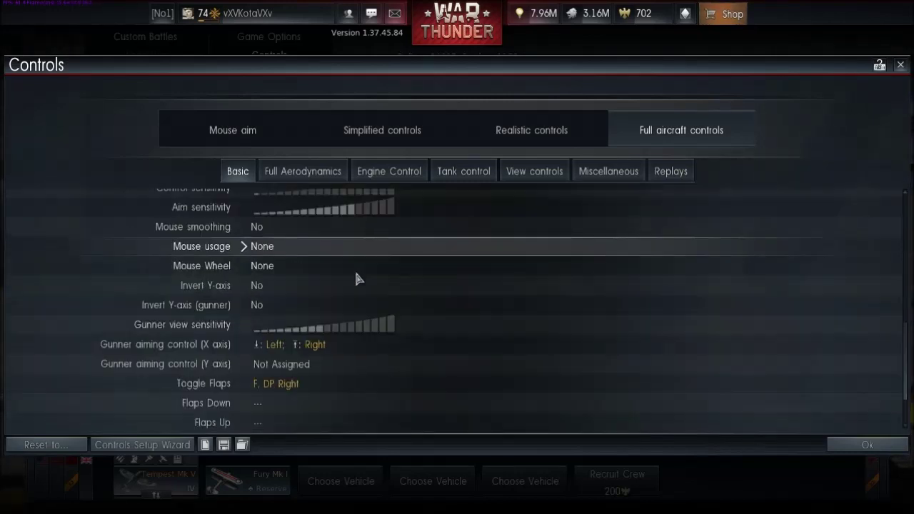
left_click(255, 267)
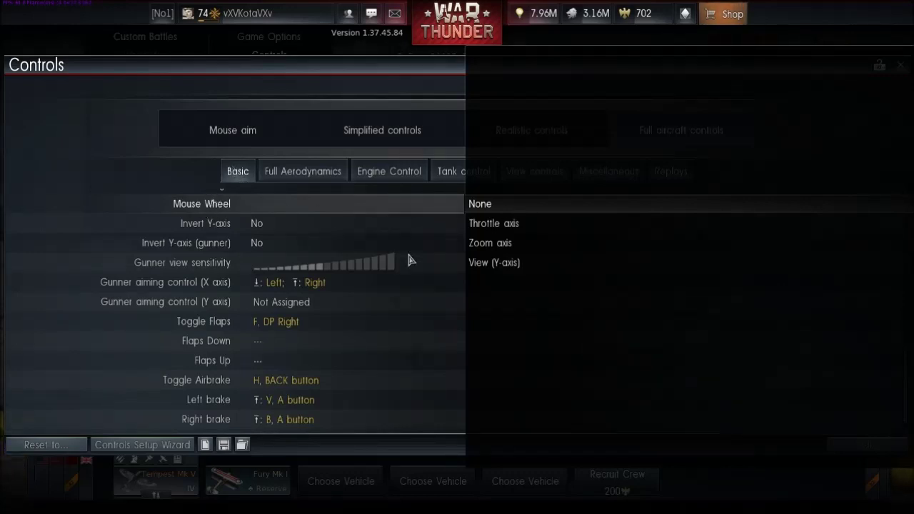
left_click(480, 205)
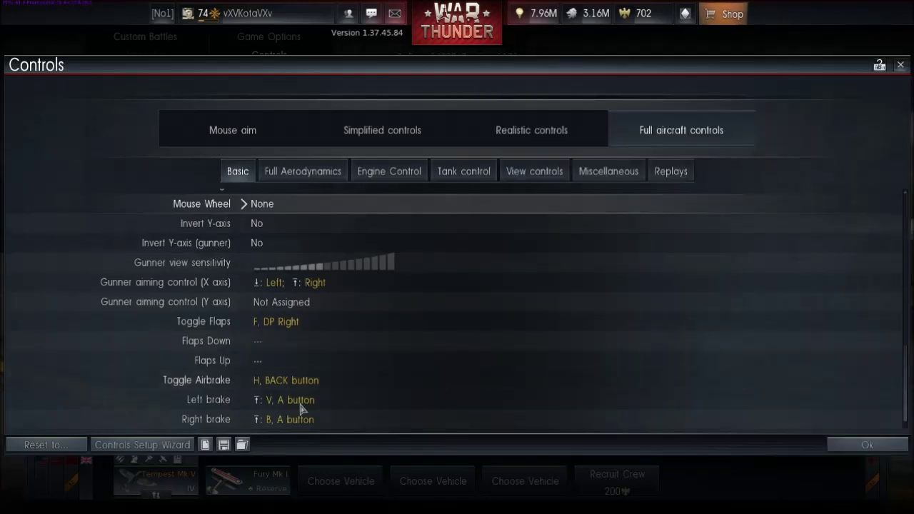
- Inspect the Throttle axis settings, including its increase and decrease button assignments, and close them
scroll(445, 391, "up", 5)
scroll(445, 391, "down", 3)
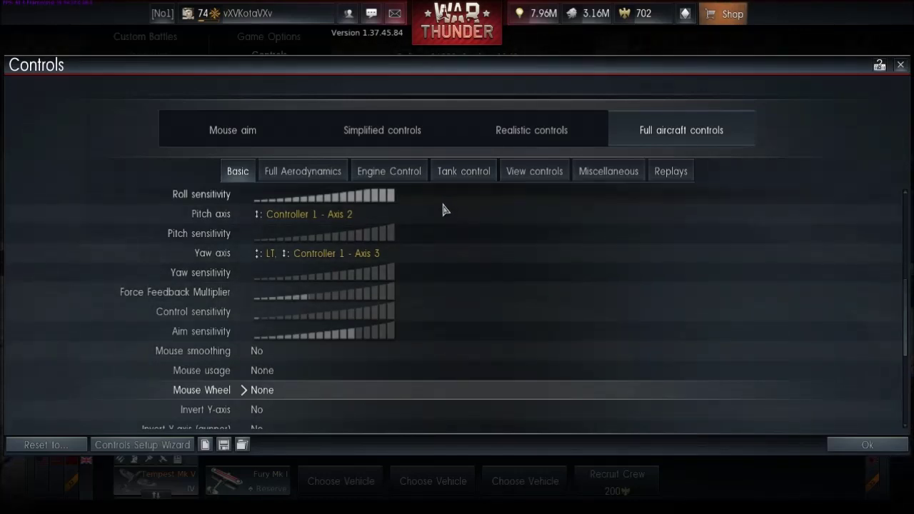
scroll(425, 255, "up", 5)
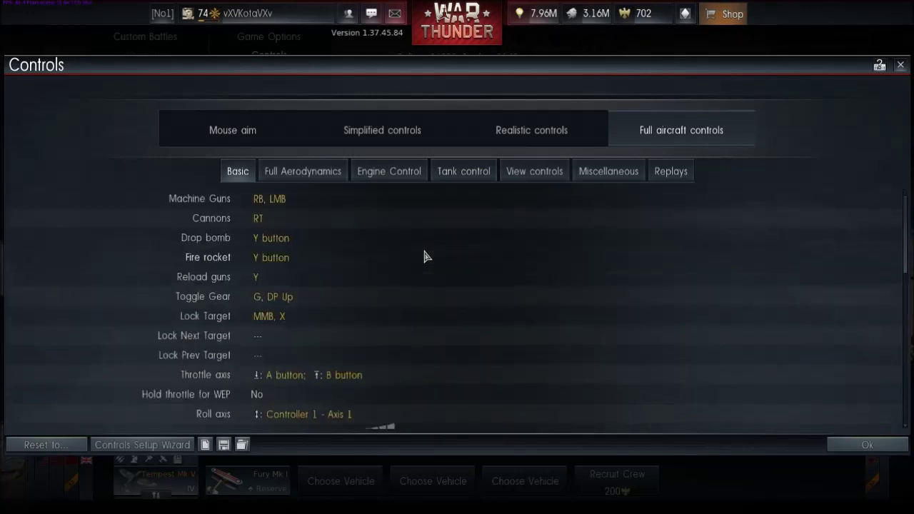
left_click(213, 374)
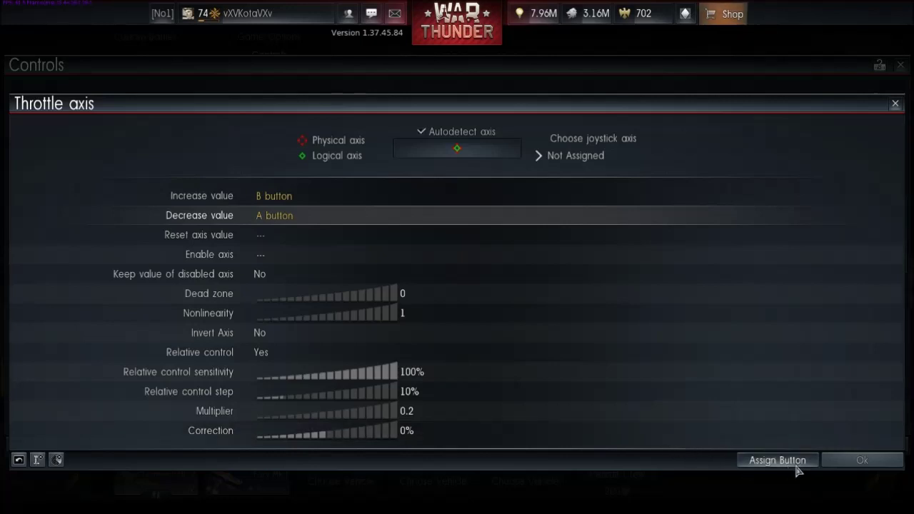
left_click(859, 460)
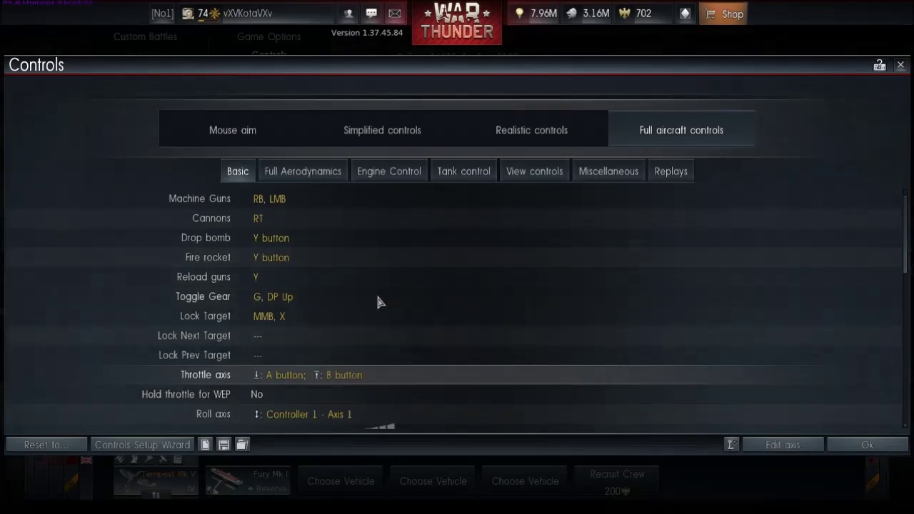
- Examine the view control bindings, from the cockpit view and view axes to the camera and zoom settings
scroll(383, 346, "down", 3)
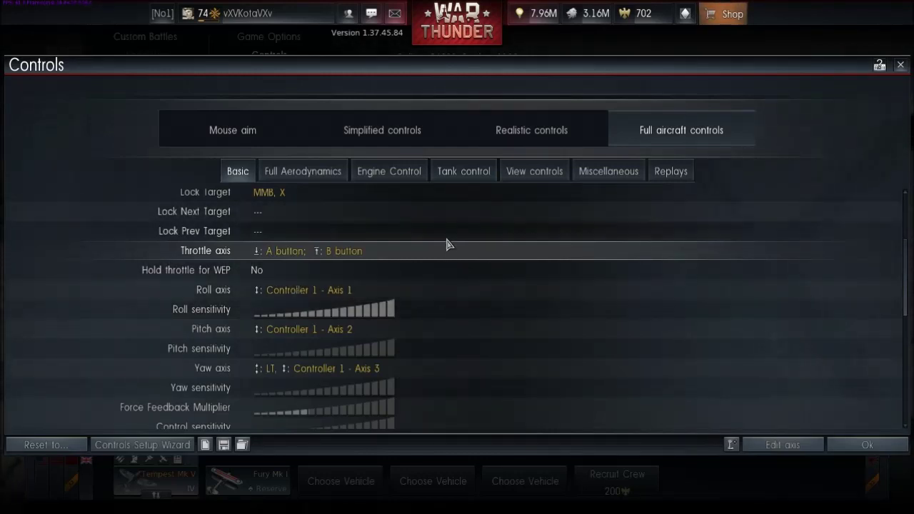
left_click(533, 171)
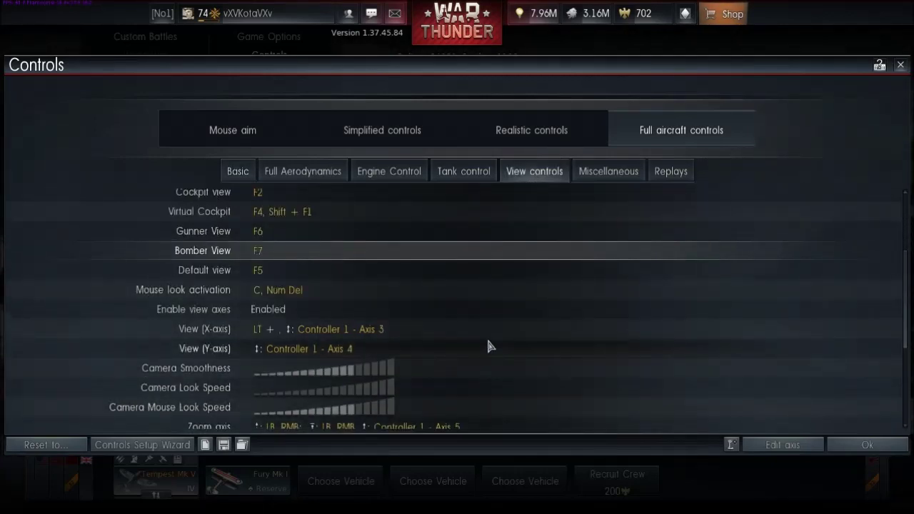
scroll(490, 346, "up", 1)
scroll(487, 347, "up", 1)
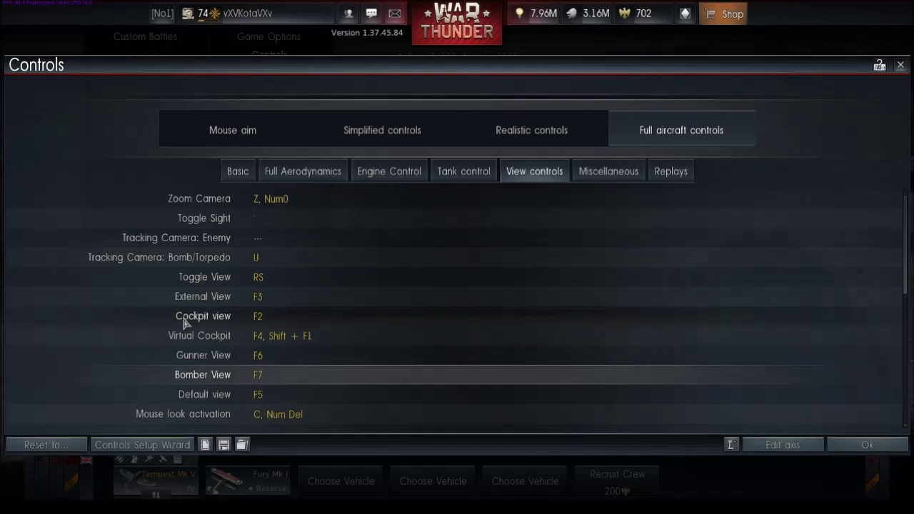
left_click(270, 321)
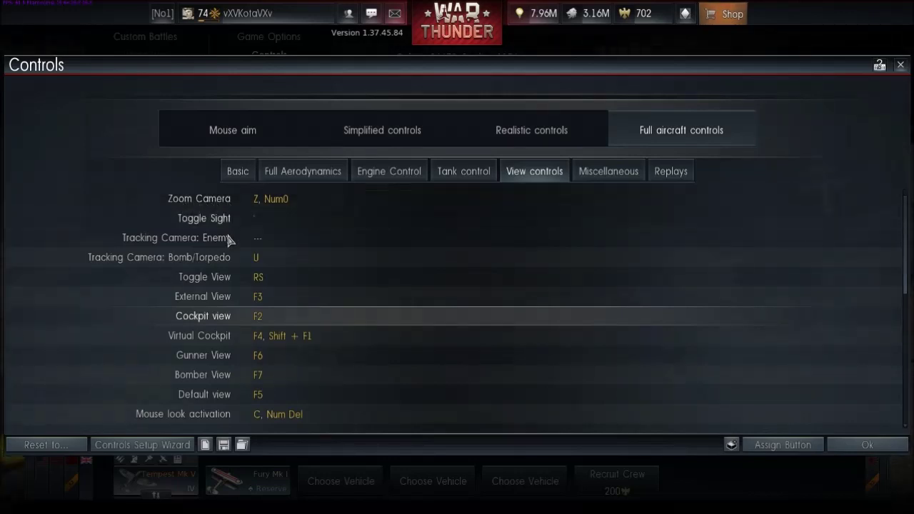
scroll(229, 268, "down", 3)
scroll(230, 269, "down", 3)
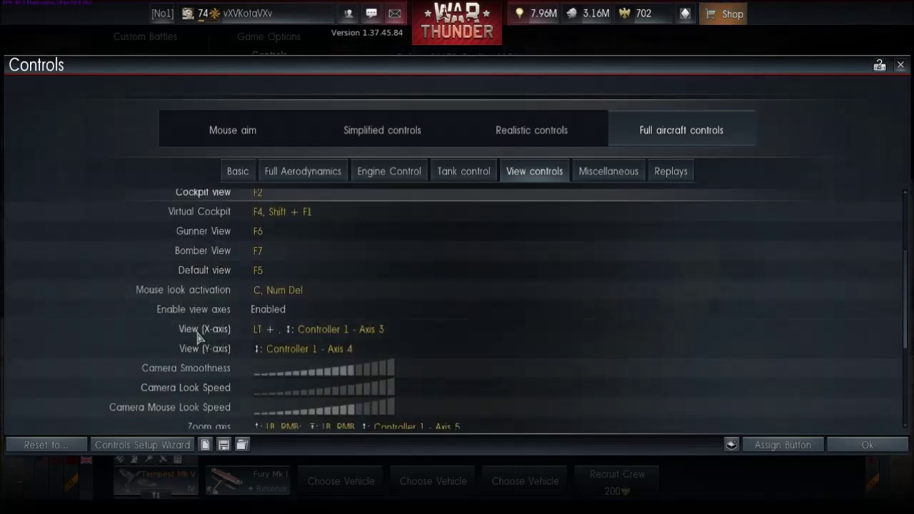
scroll(210, 364, "down", 3)
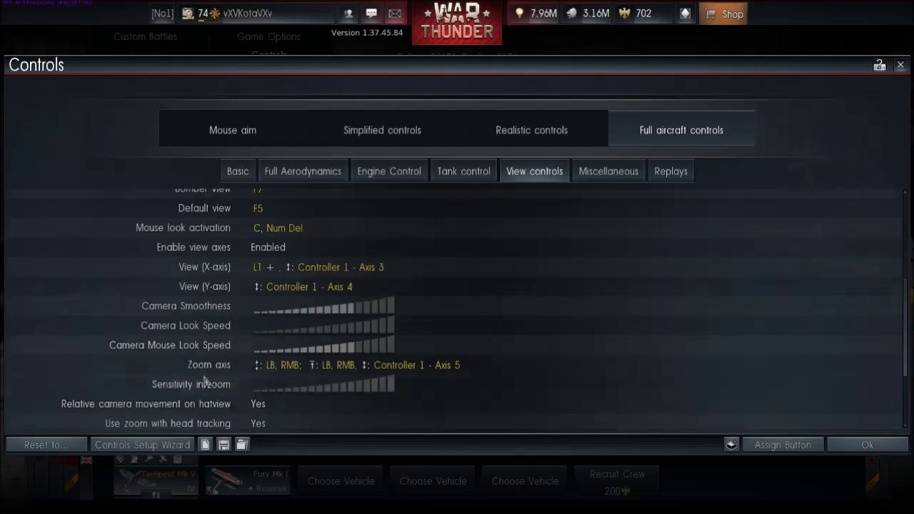
- Assign Controller 1 - Axis 5 as the joystick axis for the Zoom axis and confirm its settings
double_click(214, 372)
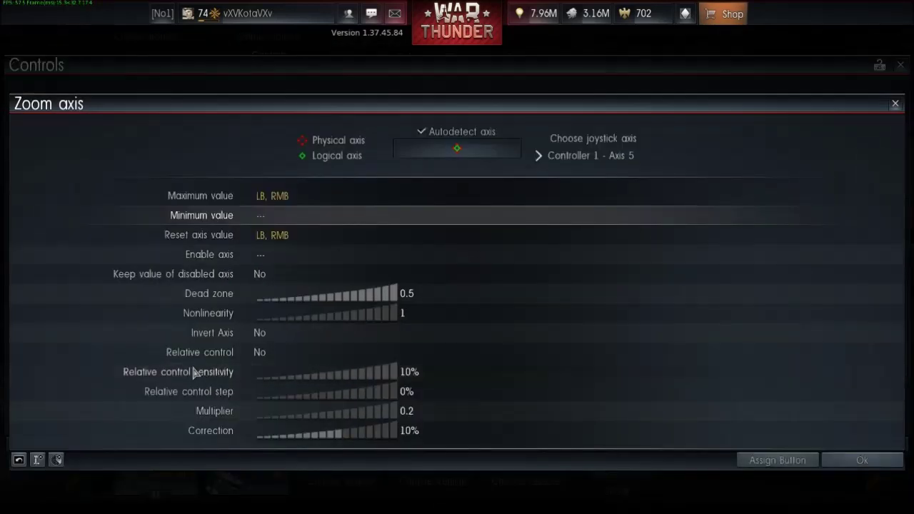
left_click(554, 158)
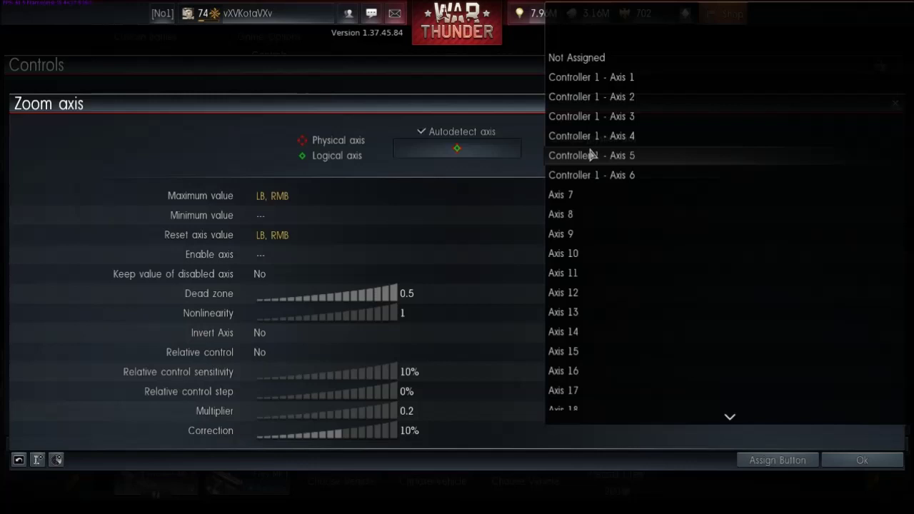
left_click(578, 58)
left_click(568, 156)
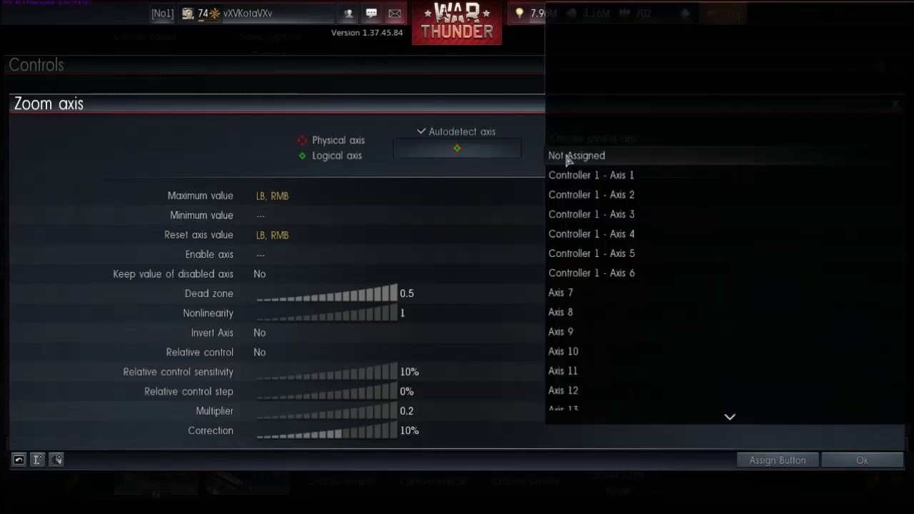
left_click(581, 253)
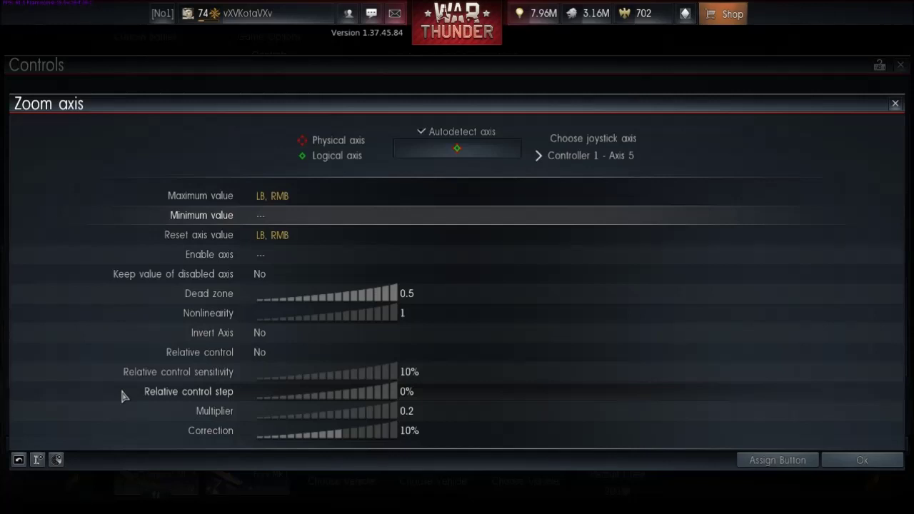
left_click(841, 466)
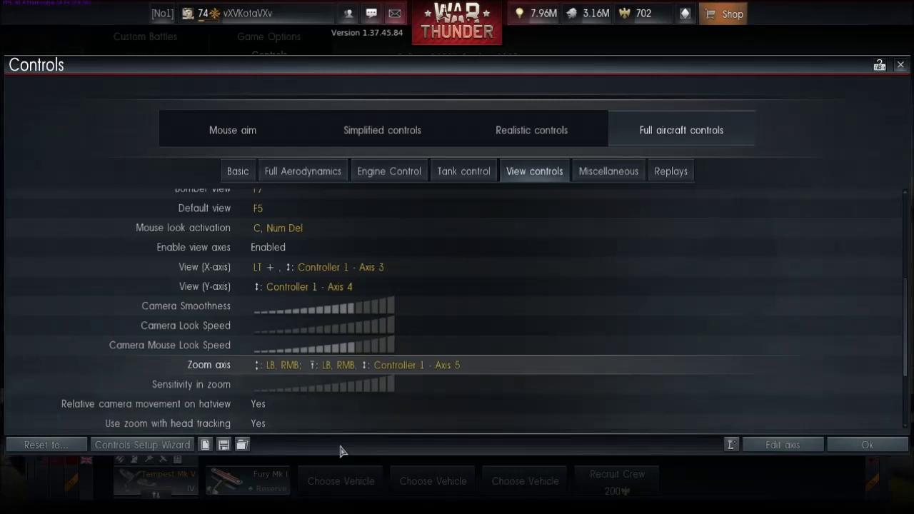
- Review the remaining view controls, including the head movement bindings, zoom sensitivity and camera look speeds
scroll(440, 385, "down", 3)
scroll(440, 386, "down", 2)
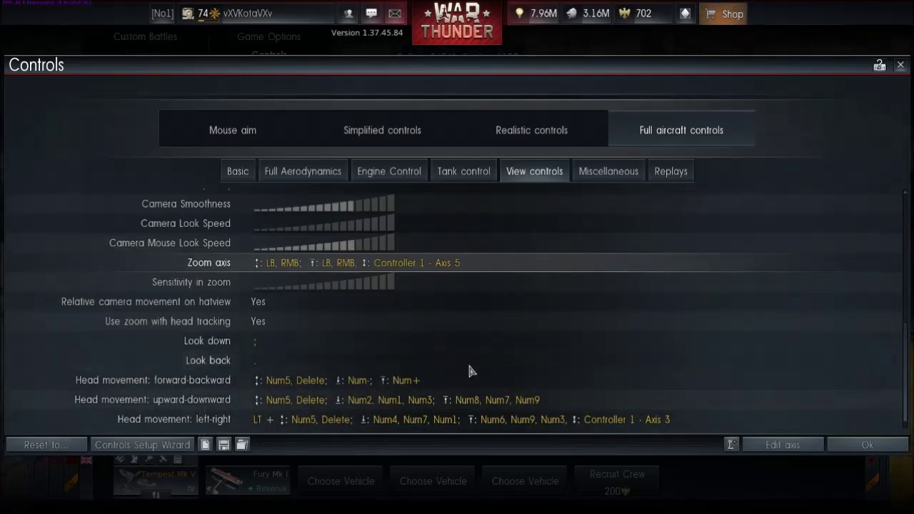
scroll(492, 362, "up", 2)
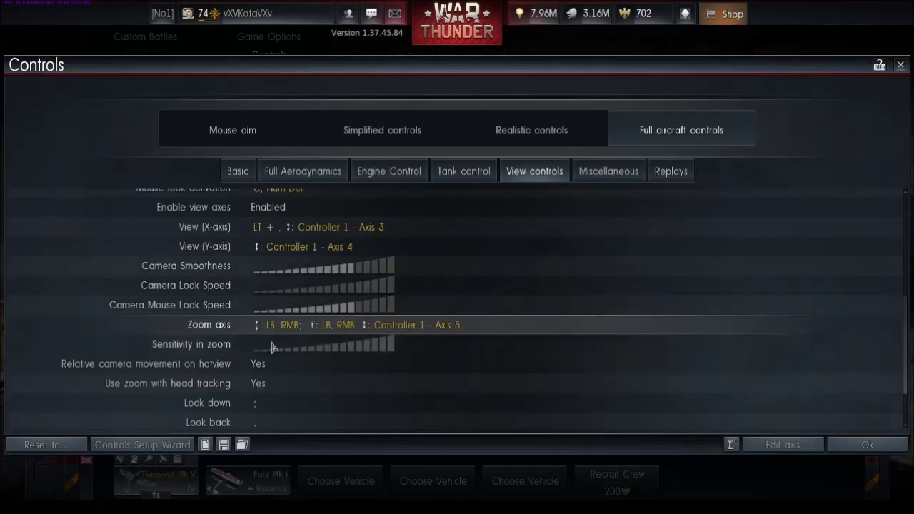
scroll(362, 314, "up", 2)
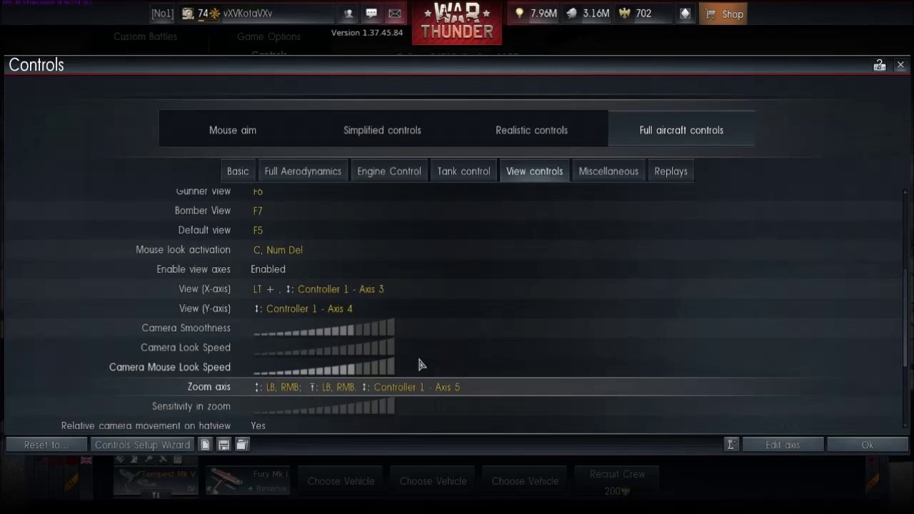
key("Left")
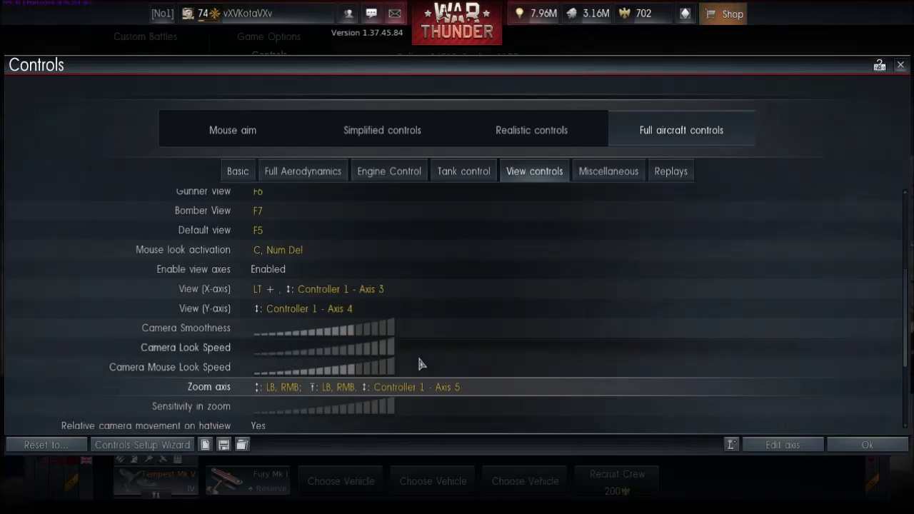